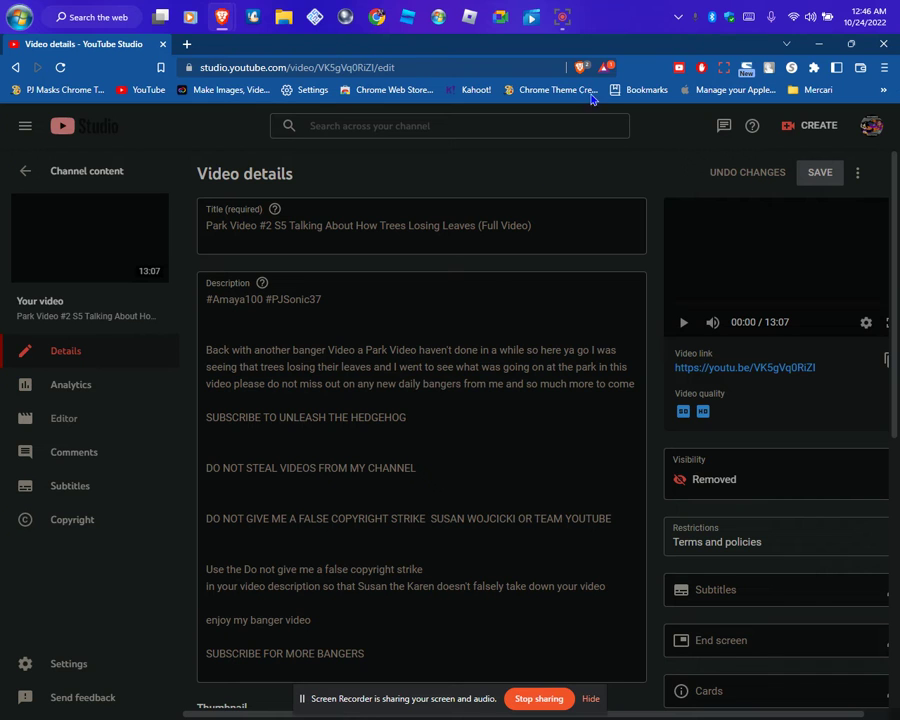
scroll(484, 434, "down", 1)
scroll(486, 435, "up", 1)
scroll(486, 435, "down", 1)
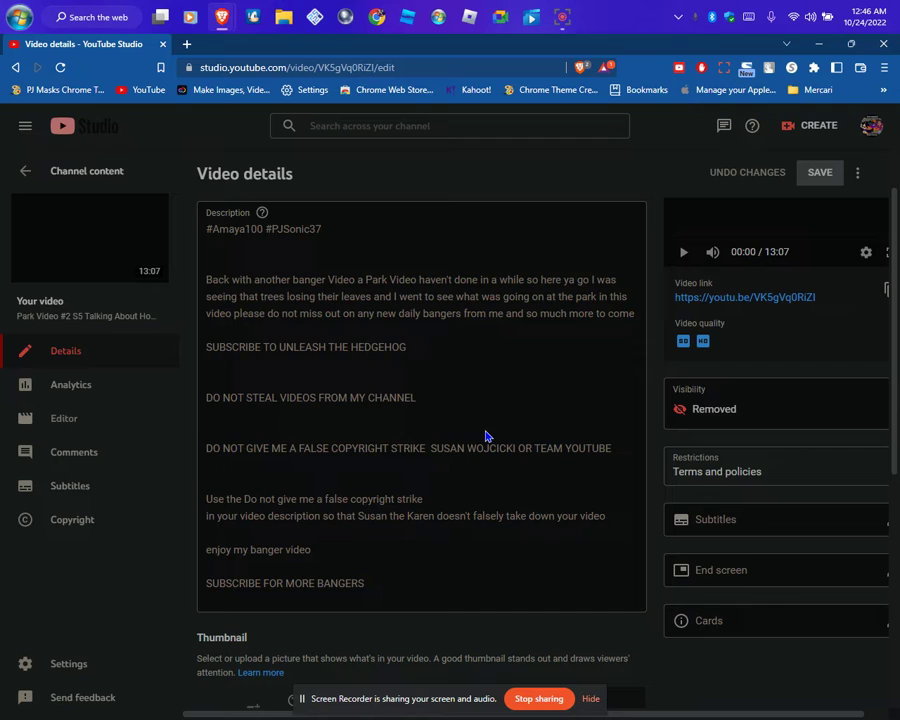
scroll(486, 435, "up", 1)
scroll(510, 420, "up", 1)
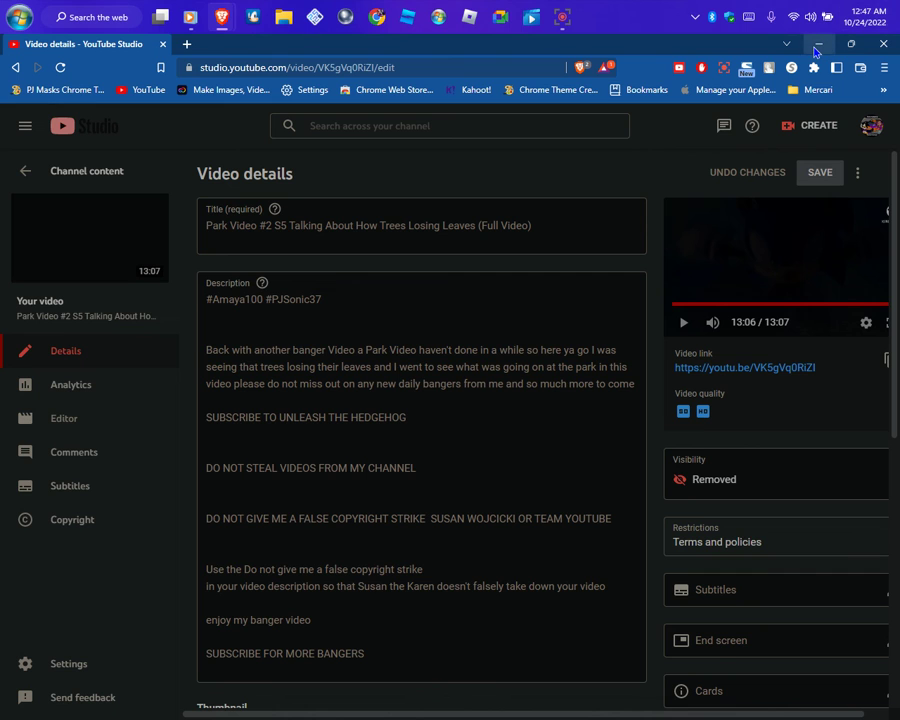
Minimize the YouTube Studio browser window to show the Windows desktop.
left_click(816, 44)
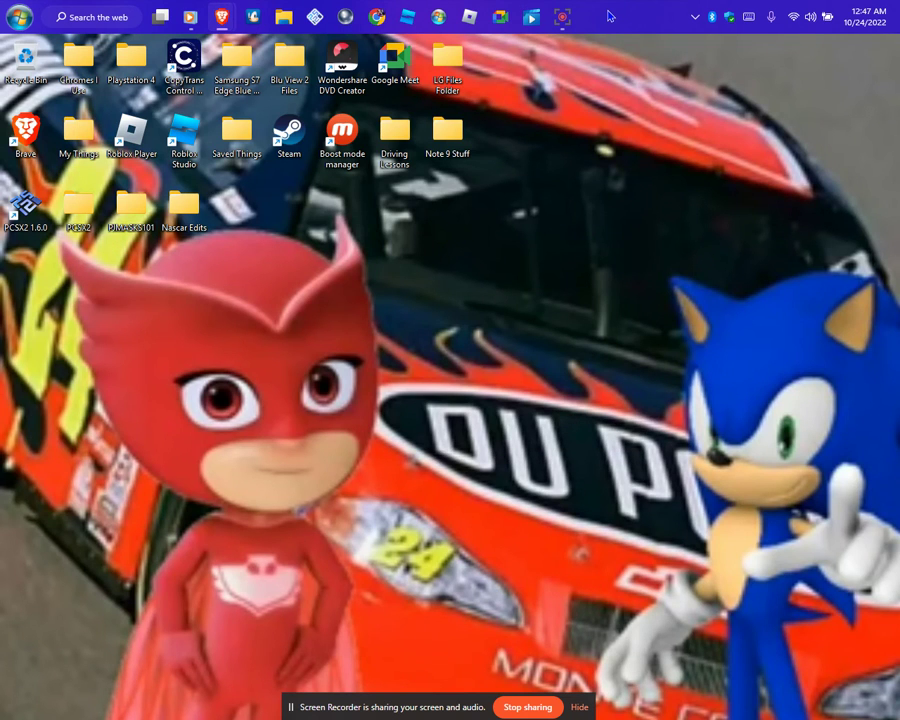